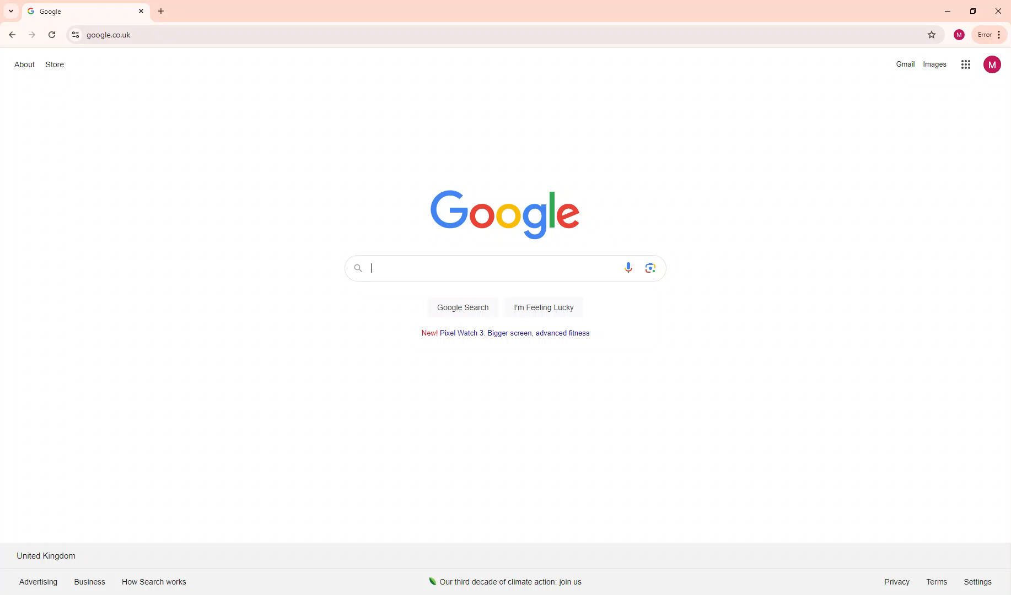
pyautogui.write('Bromo')
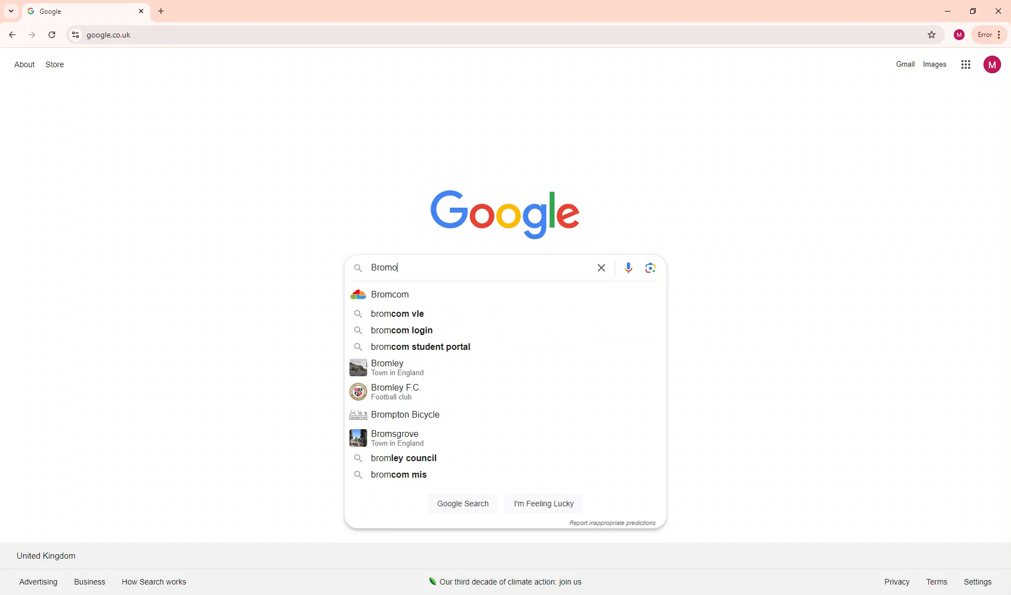
pyautogui.write('n')
# Correct the search text to 'bromcom student portal' and run the Google search
pyautogui.press('BackSpace')
pyautogui.press('BackSpace')
pyautogui.write('com stud')
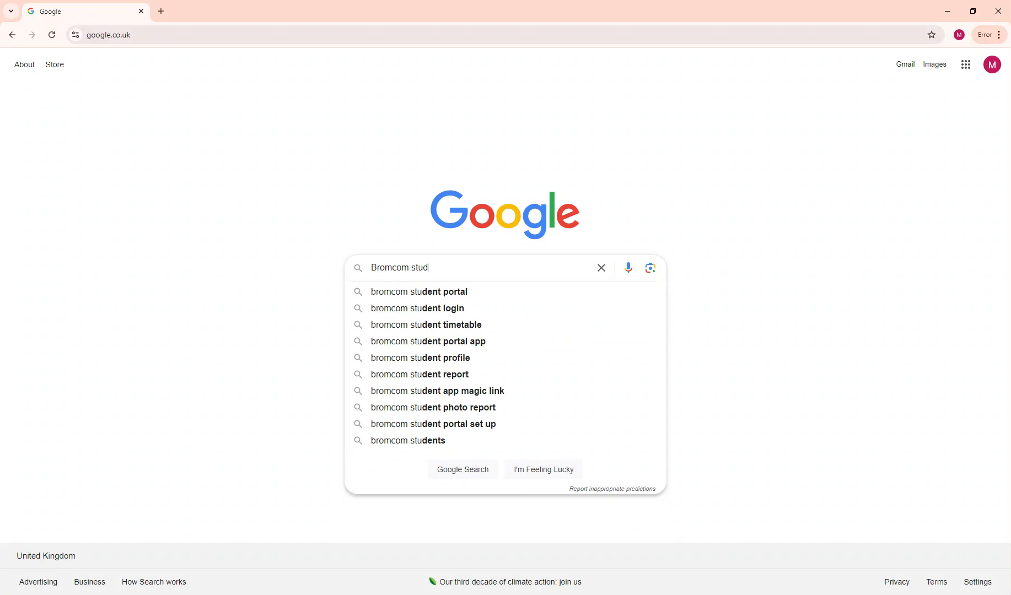
pyautogui.write('ent portal')
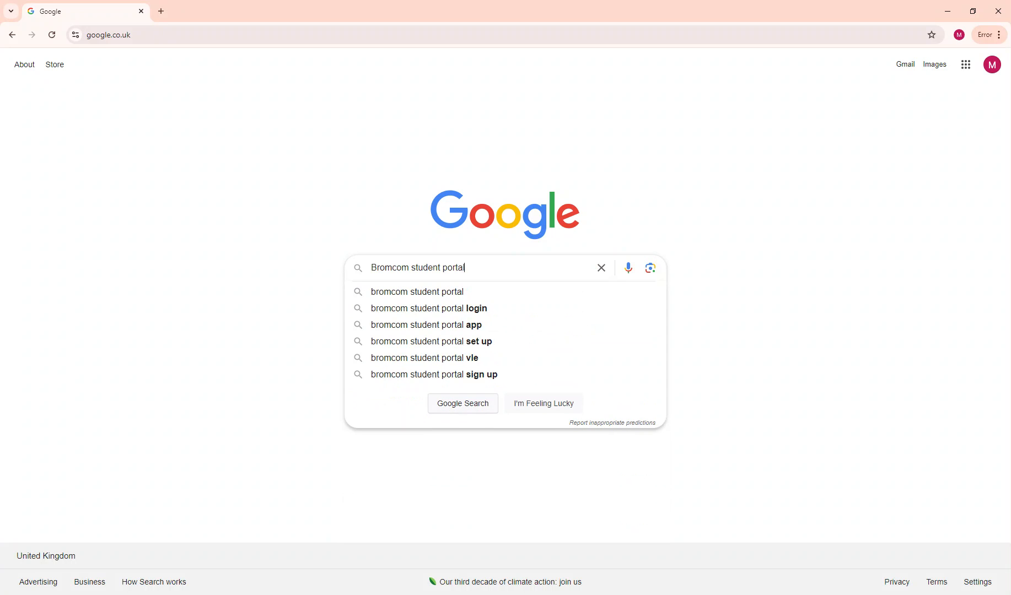
pyautogui.click(469, 292)
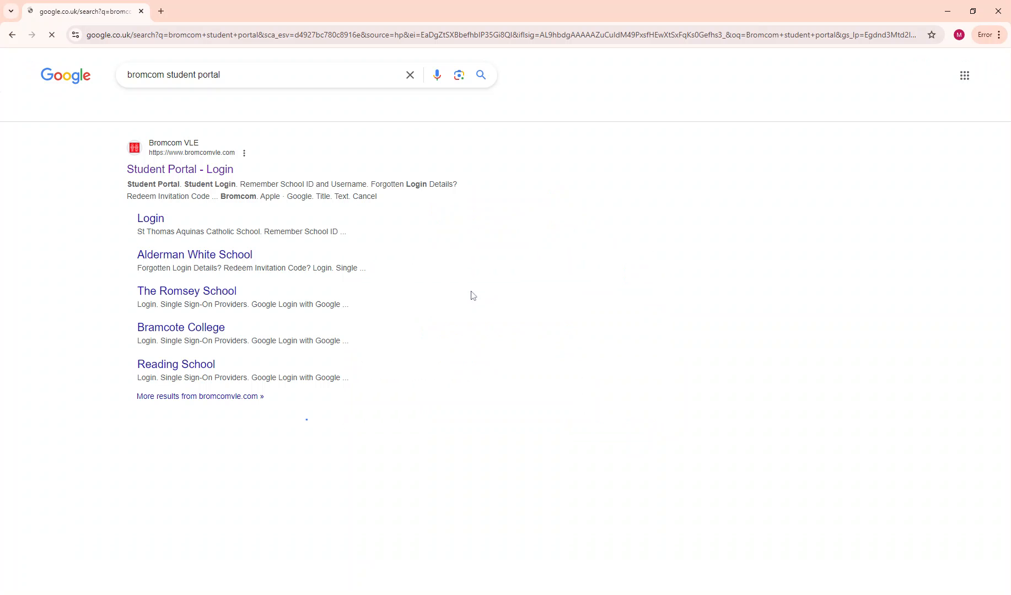
# Open the 'Student Portal - Login' result and sign in to reach the Dashboard
pyautogui.click(176, 169)
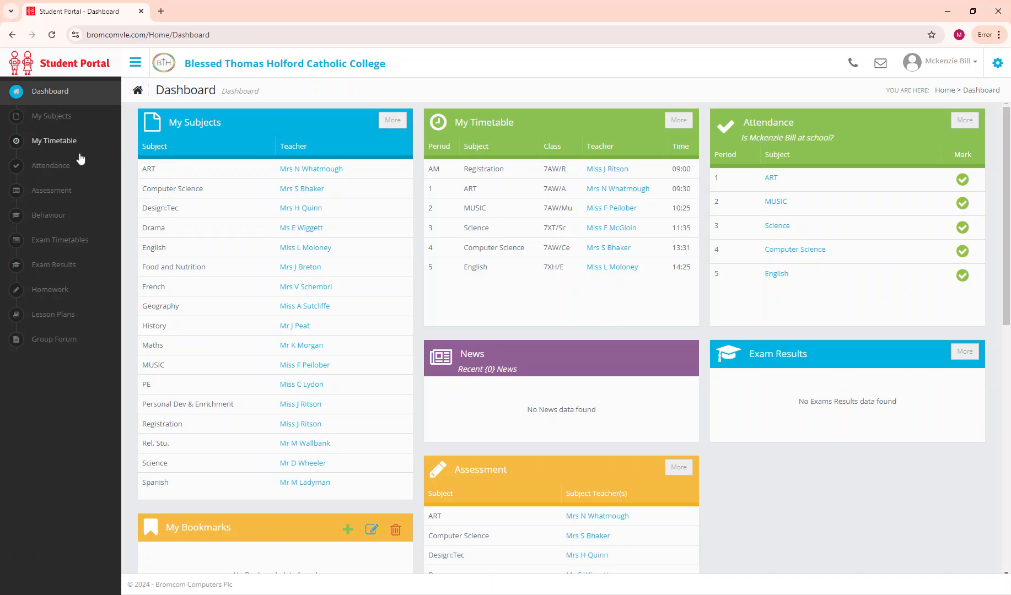
# Show My Timetable with the weekly timetable for 9–13 September
pyautogui.click(54, 141)
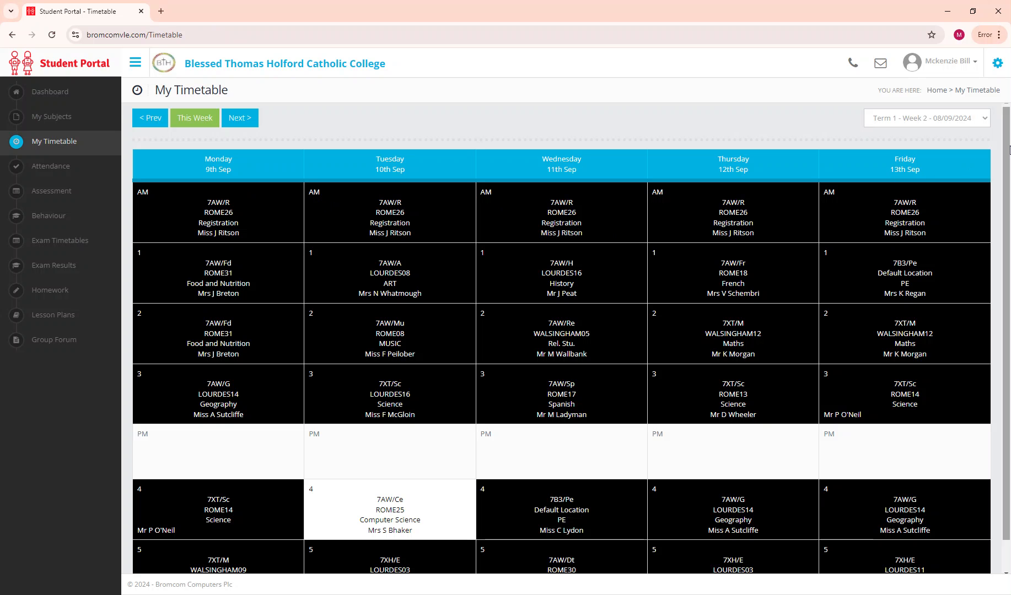
pyautogui.scroll(-1, 1003, 237)
pyautogui.scroll(1, 483, 121)
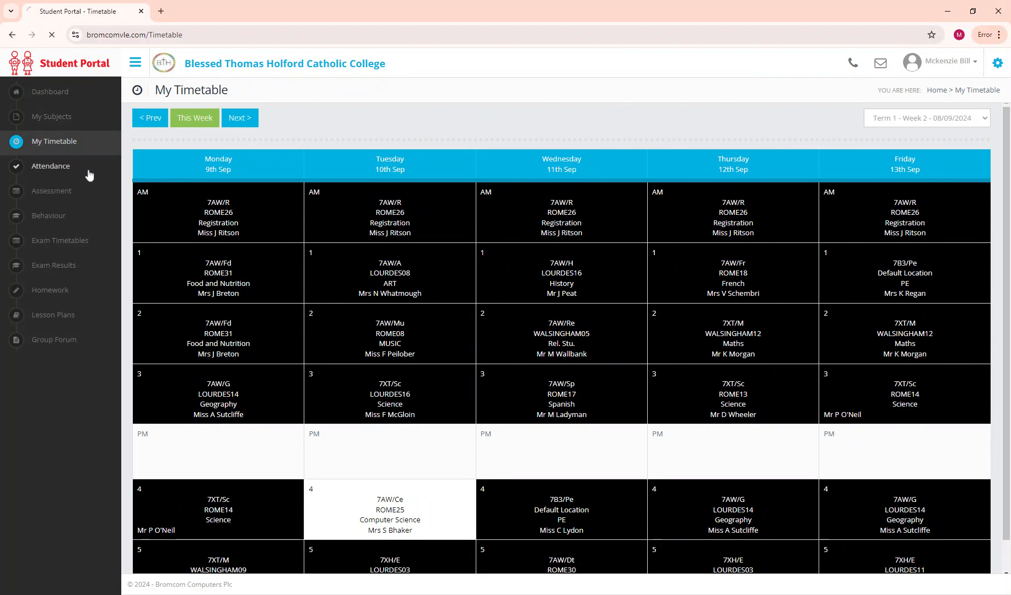
# Show the Attendance records and focus the Subject filter dropdown
pyautogui.click(51, 167)
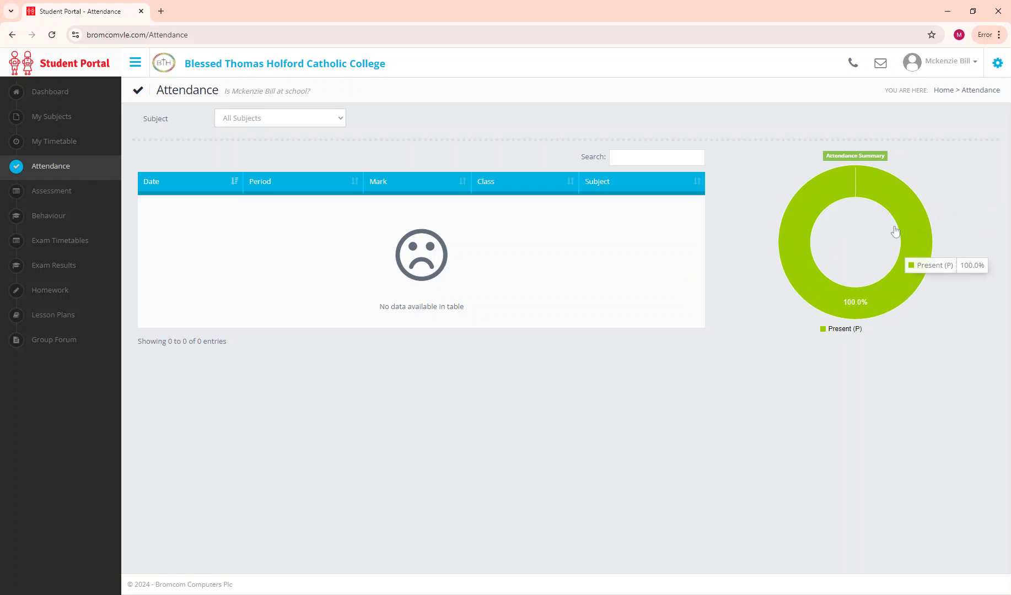
pyautogui.moveTo(841, 305)
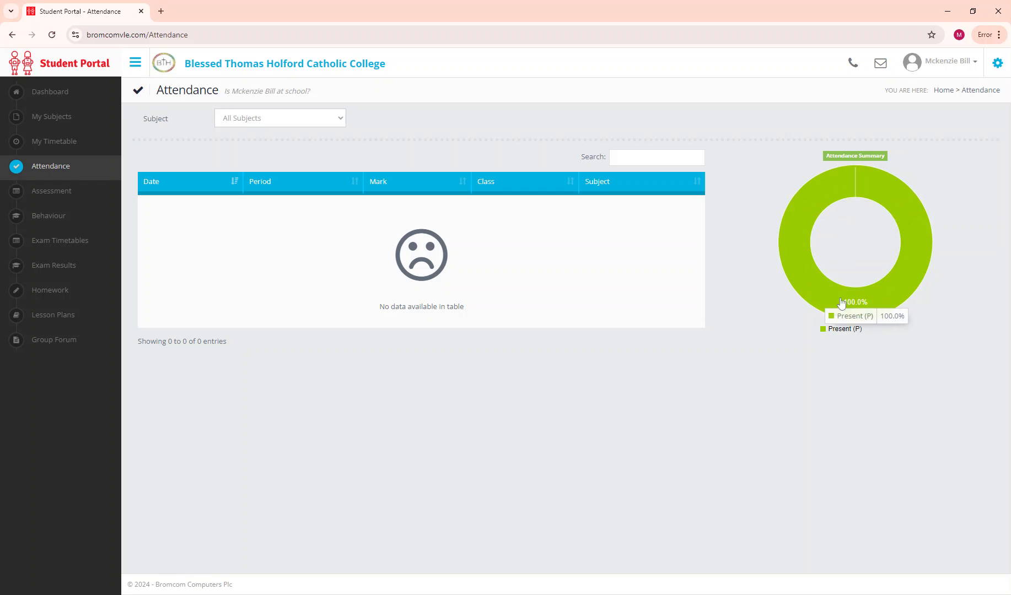
pyautogui.click(333, 119)
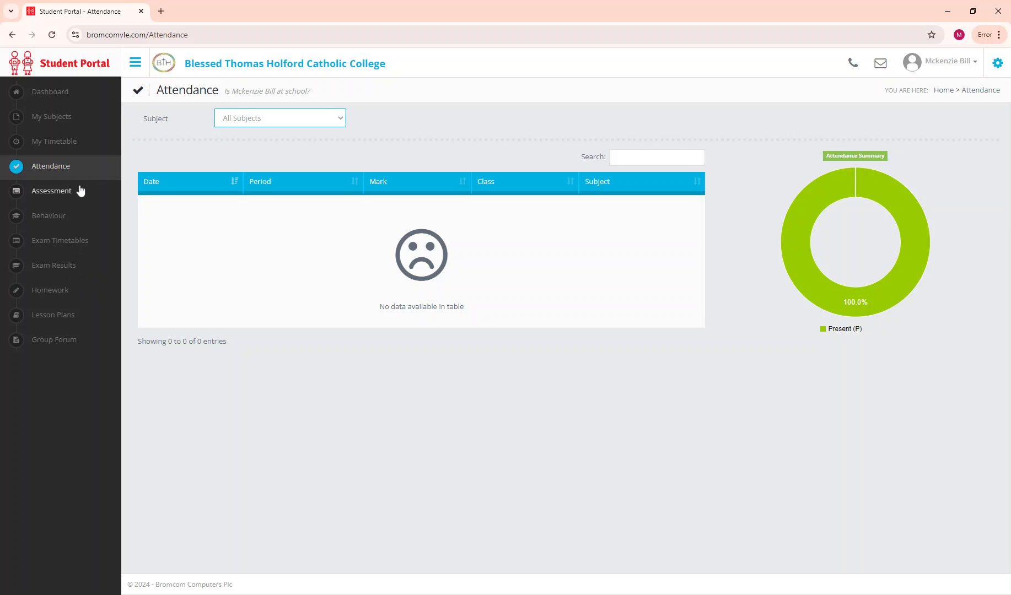
# Show the Homework page listing homework across all subjects
pyautogui.click(71, 289)
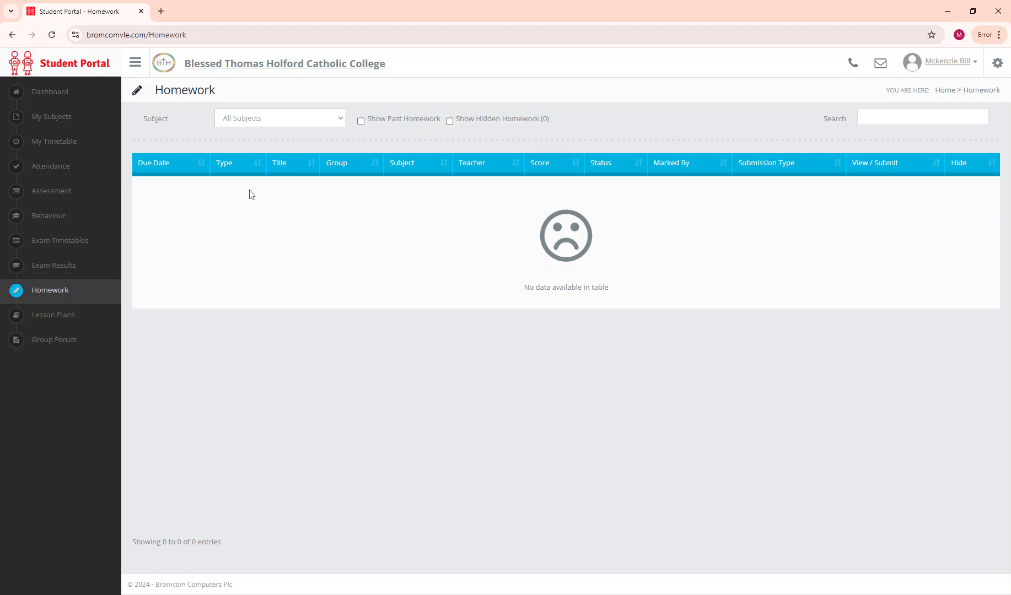